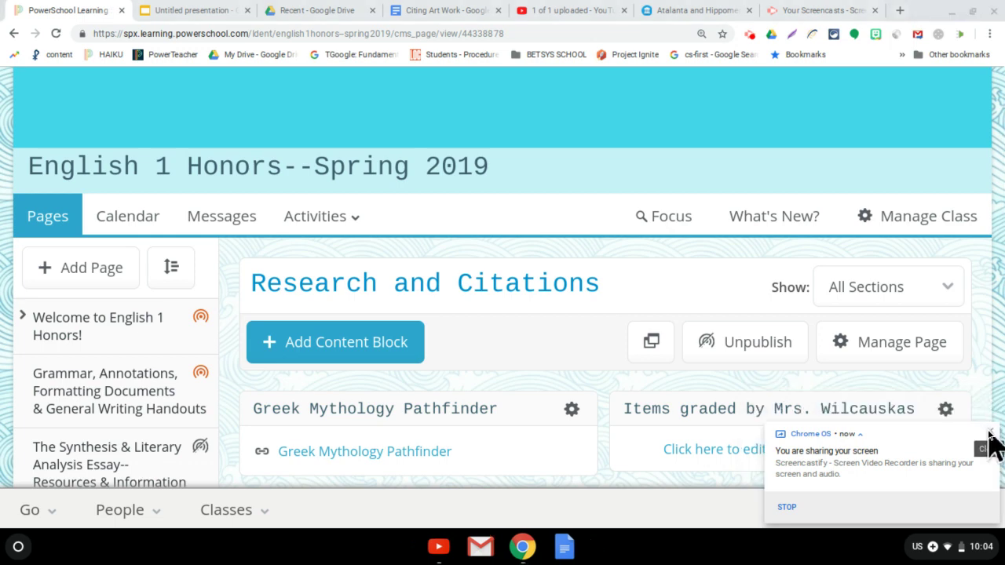
Close the 'You are sharing your screen' notice covering the Research and Citations page
click(990, 434)
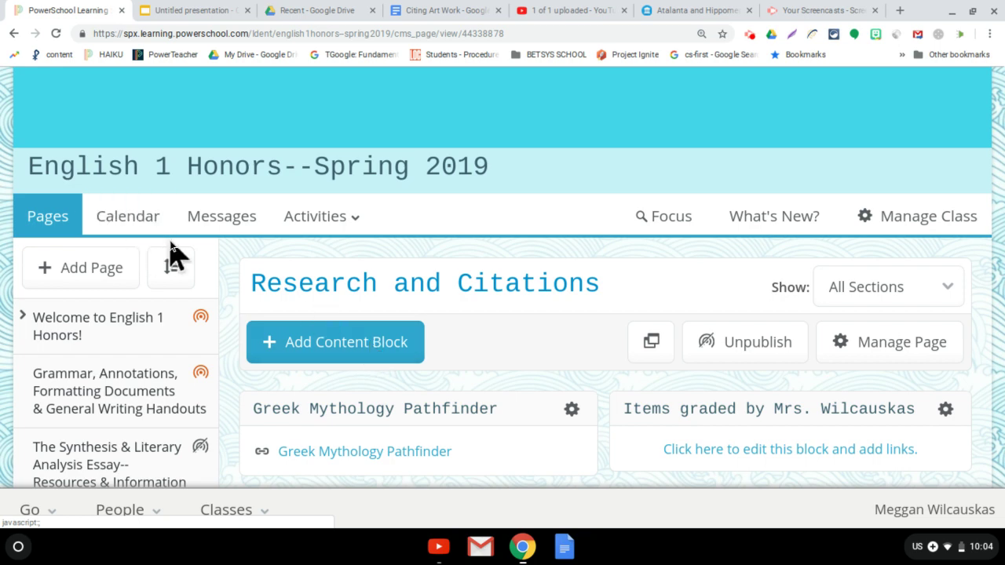
scroll(639, 167, up, 1)
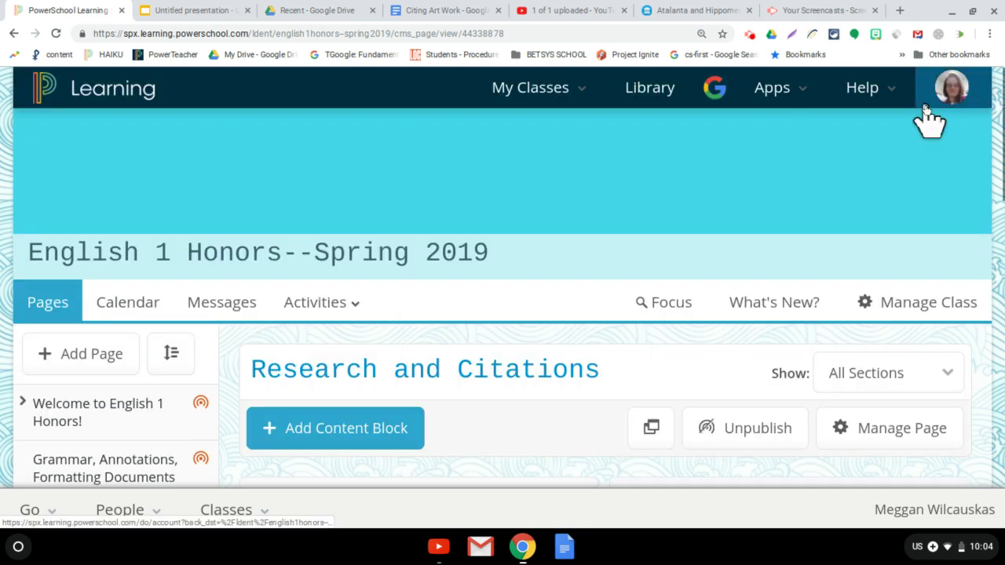
click(949, 102)
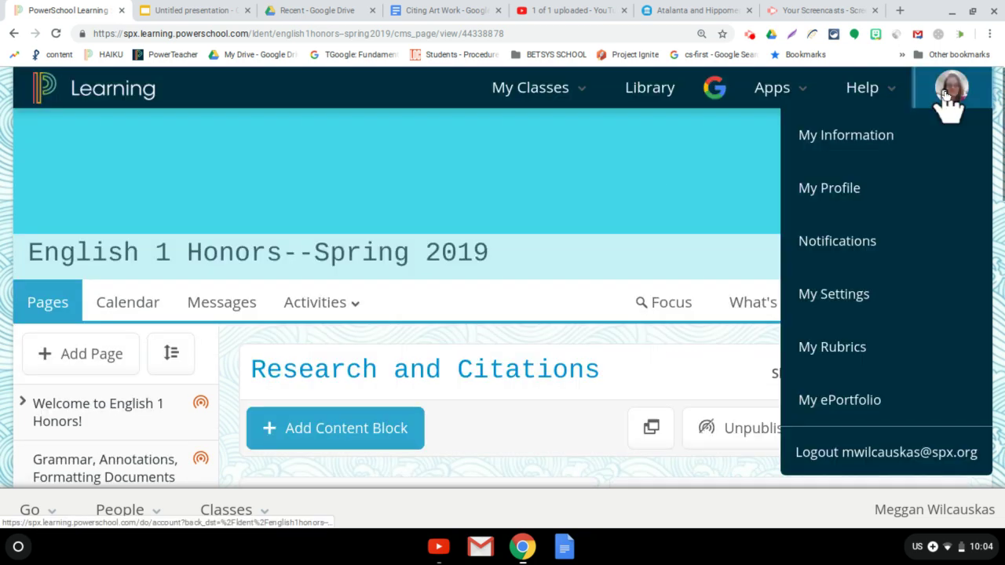
click(849, 352)
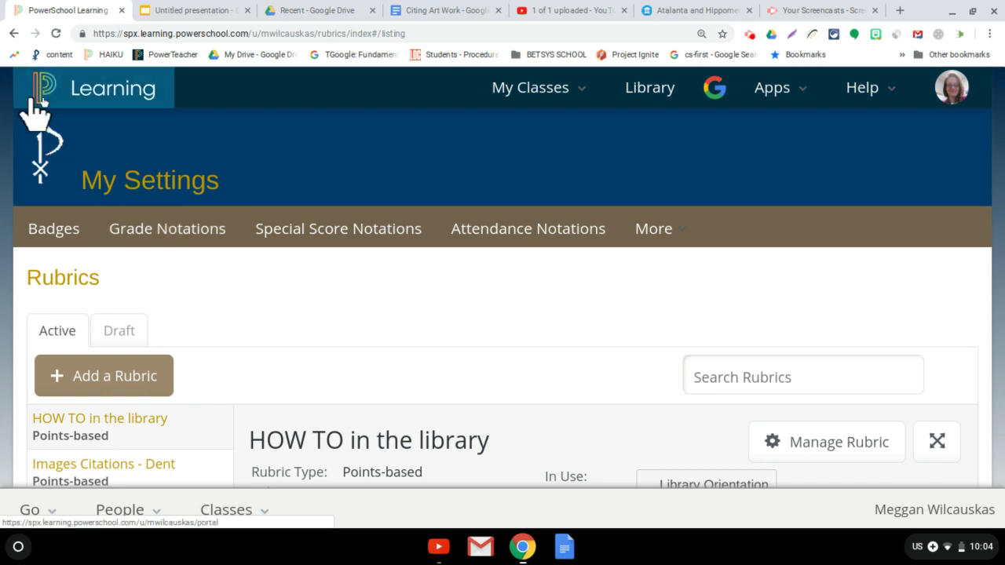
Return to the English 1 Honors course page and open the Image Citations assignment, due Mar 25
click(15, 35)
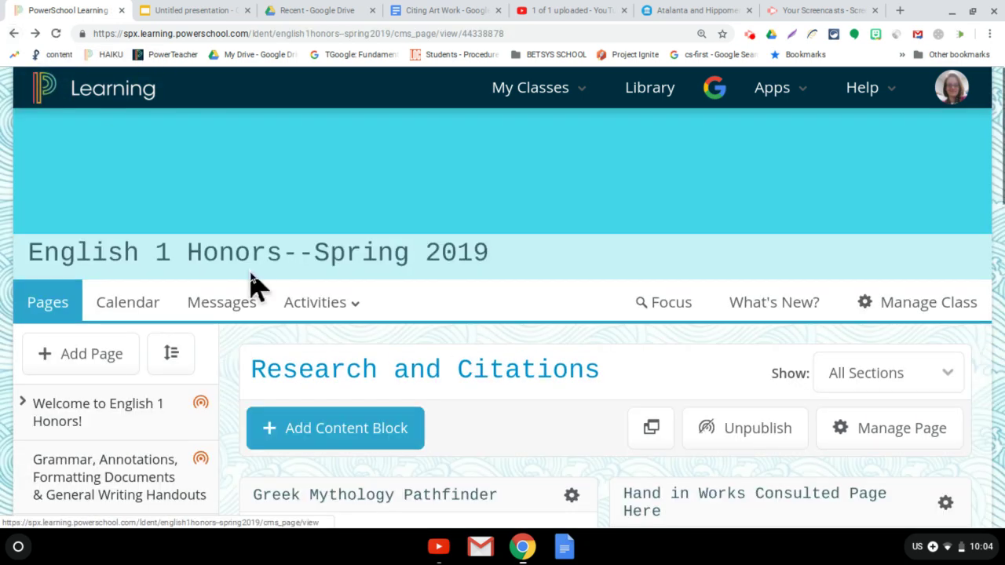
scroll(251, 287, down, 4)
scroll(267, 318, down, 2)
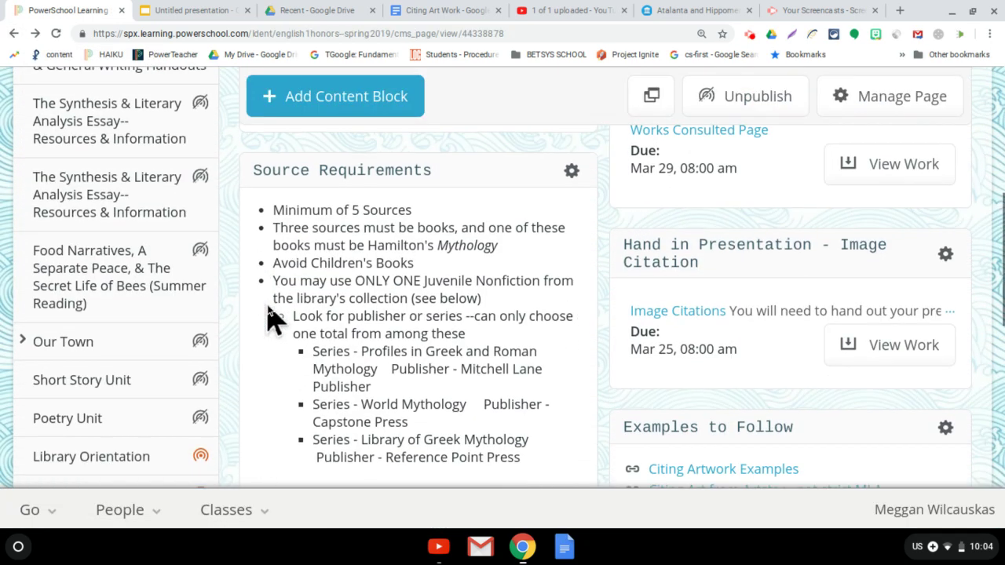
click(683, 311)
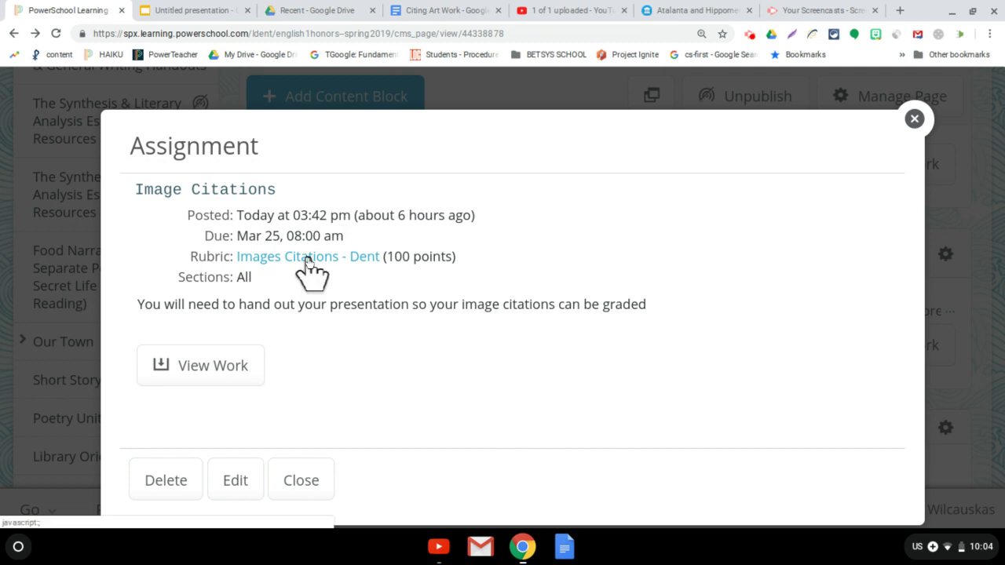
Open the Images Citations - Dent rubric and view its Citations 1 & 2 through 19 & 20 rows
click(308, 263)
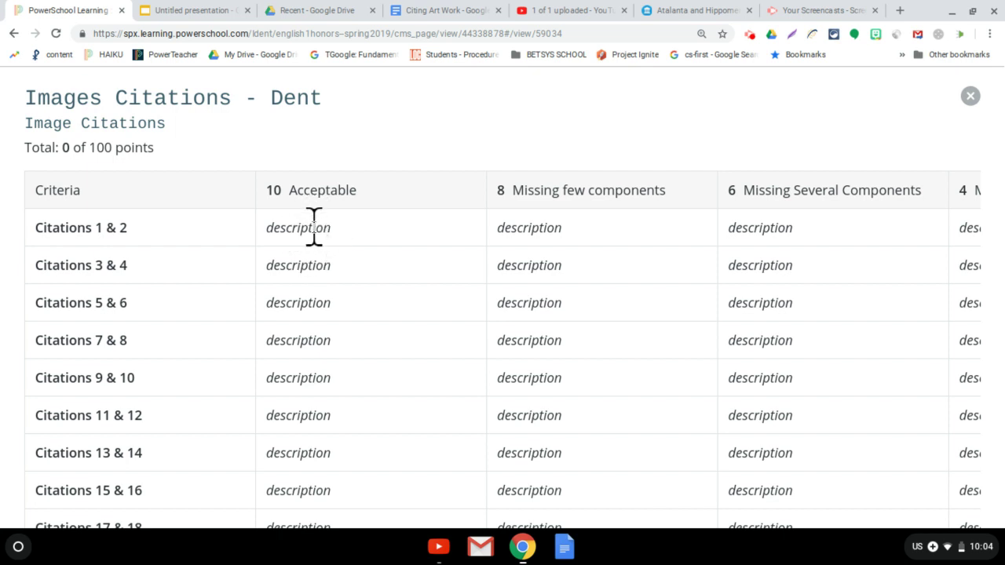
scroll(314, 236, down, 2)
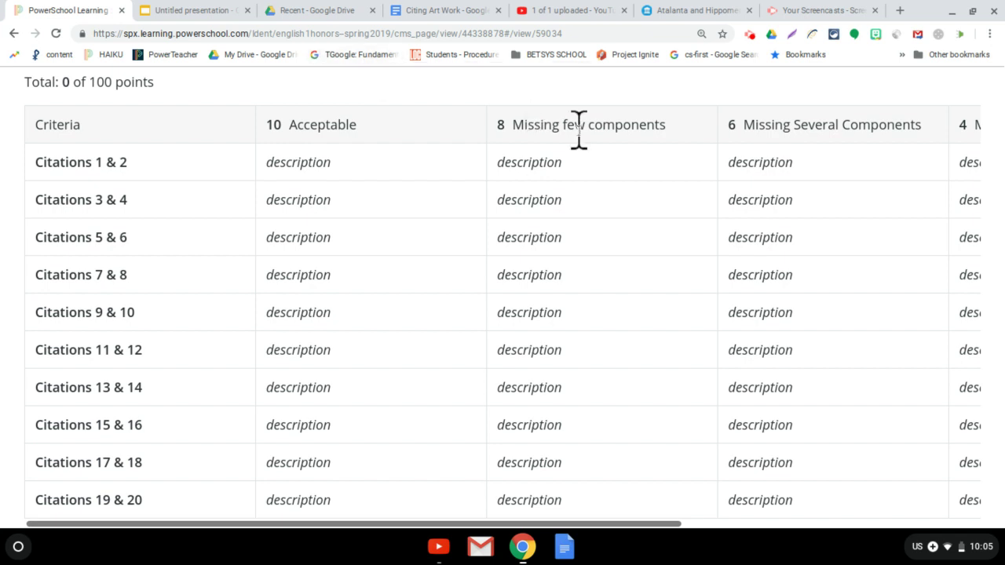
drag(667, 525, 788, 534)
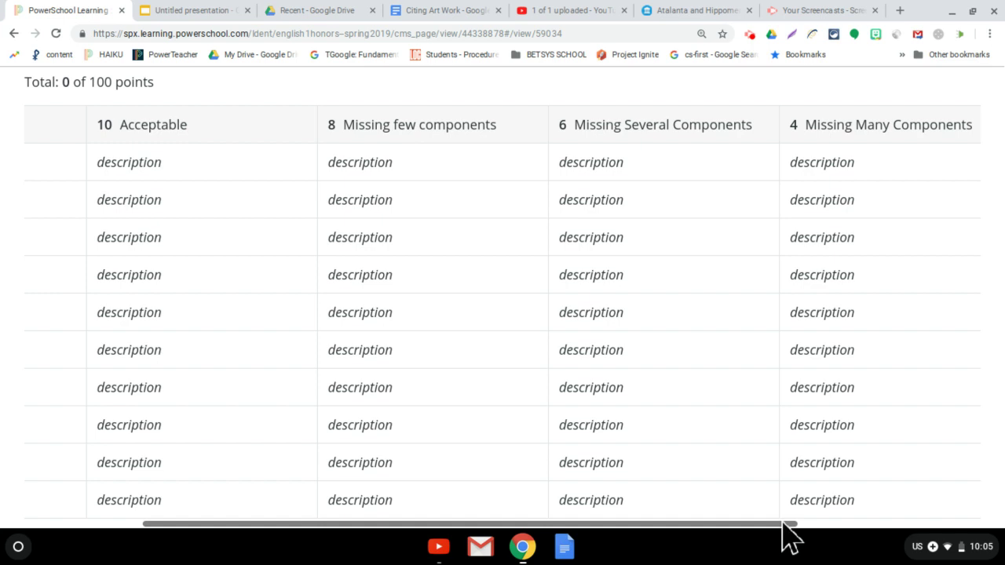
drag(784, 524, 974, 526)
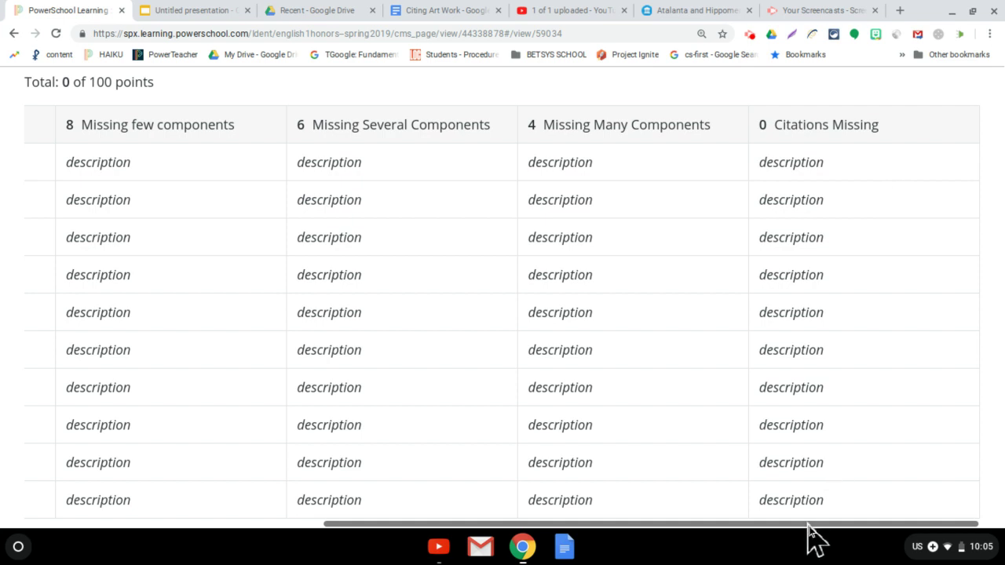
drag(809, 525, 350, 545)
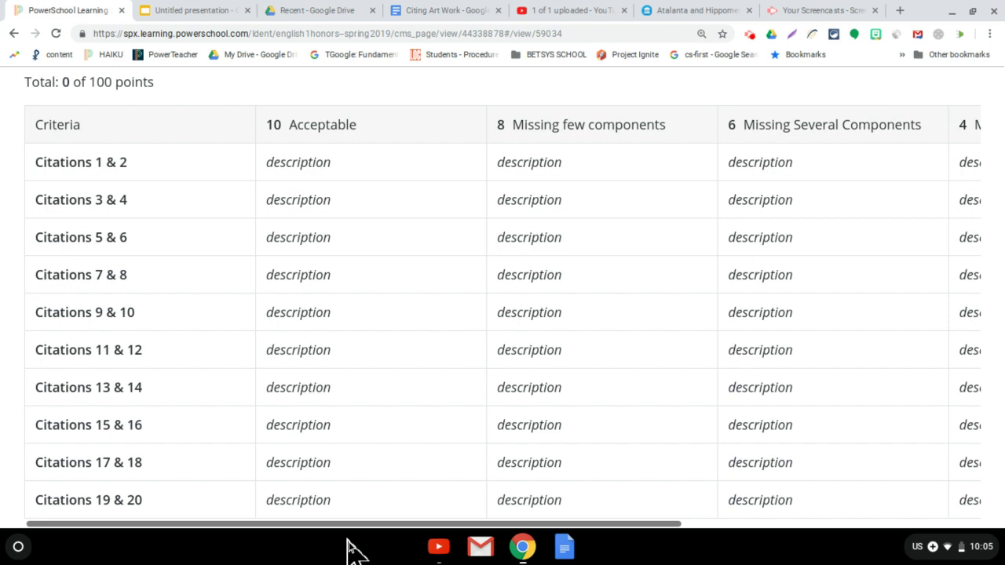
Show the Citing Art Work document's database and website citation formats, with the example citation deselected
click(451, 10)
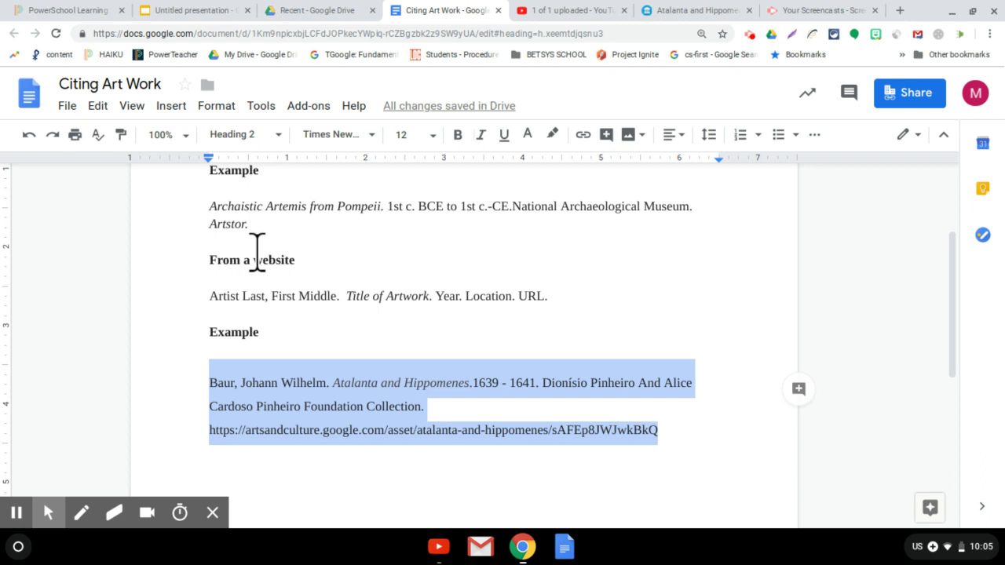
scroll(416, 196, up, 2)
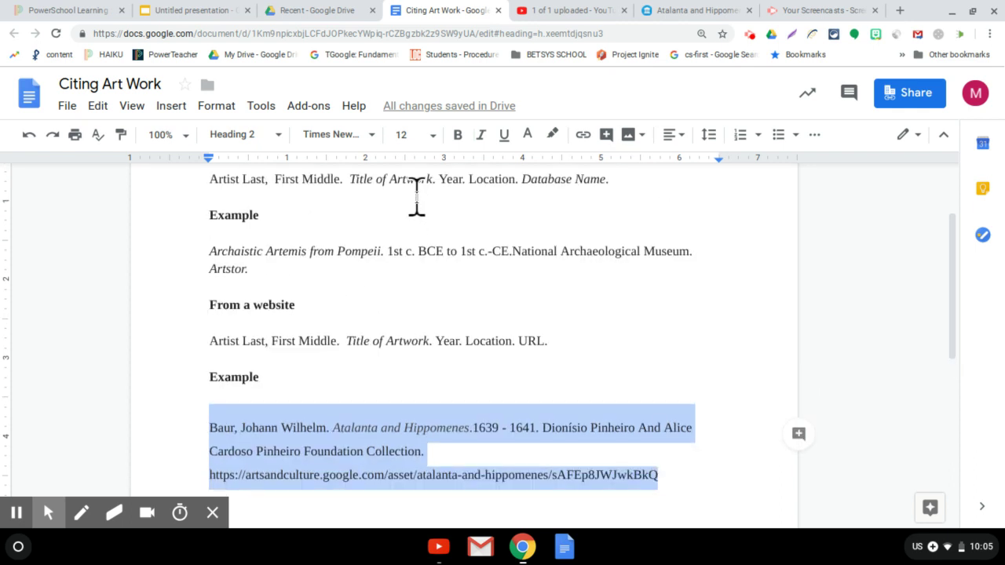
click(415, 194)
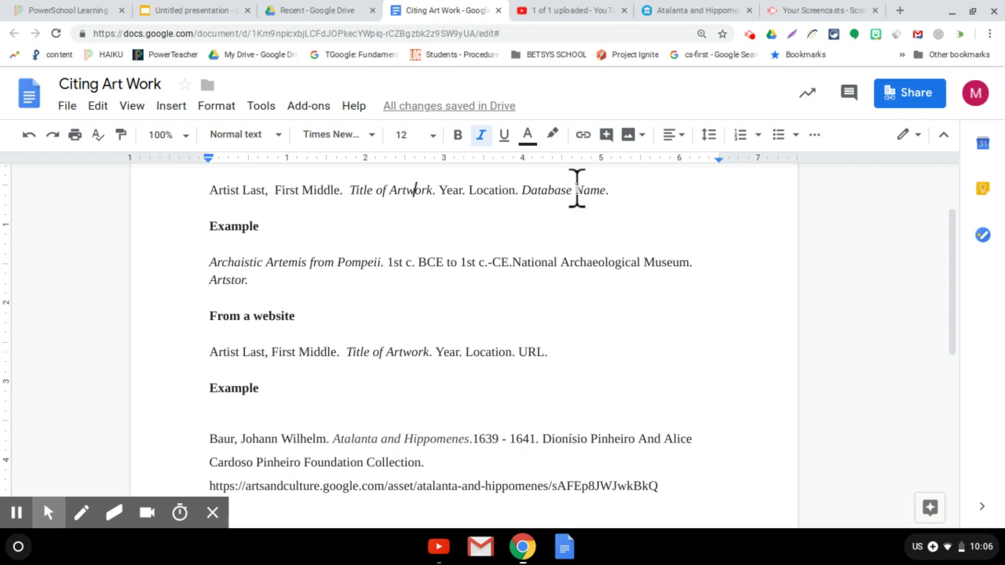
click(546, 345)
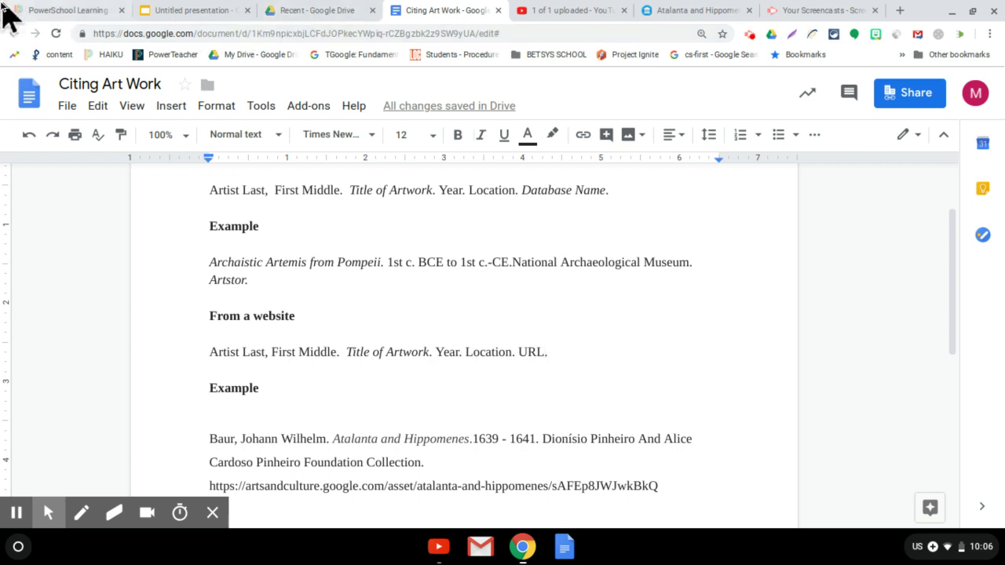
Return to the Images Citations - Dent rubric table, scored out of 100 points
click(76, 11)
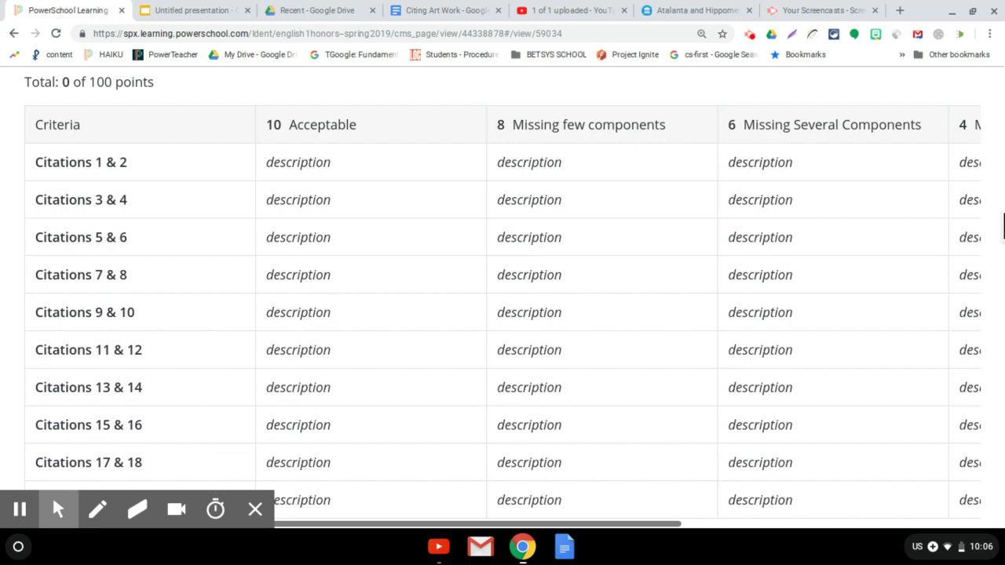
right_click(1003, 223)
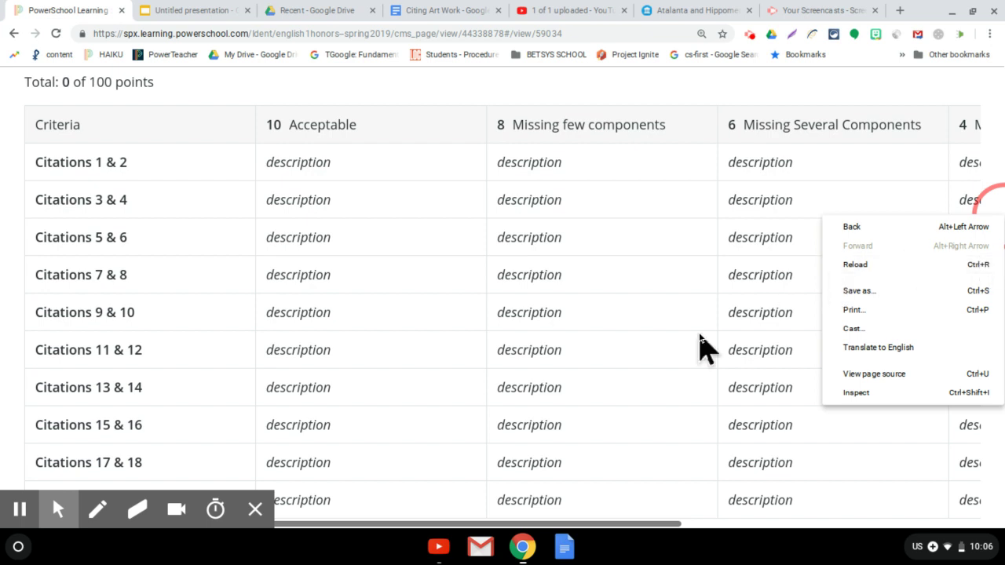
key(Escape)
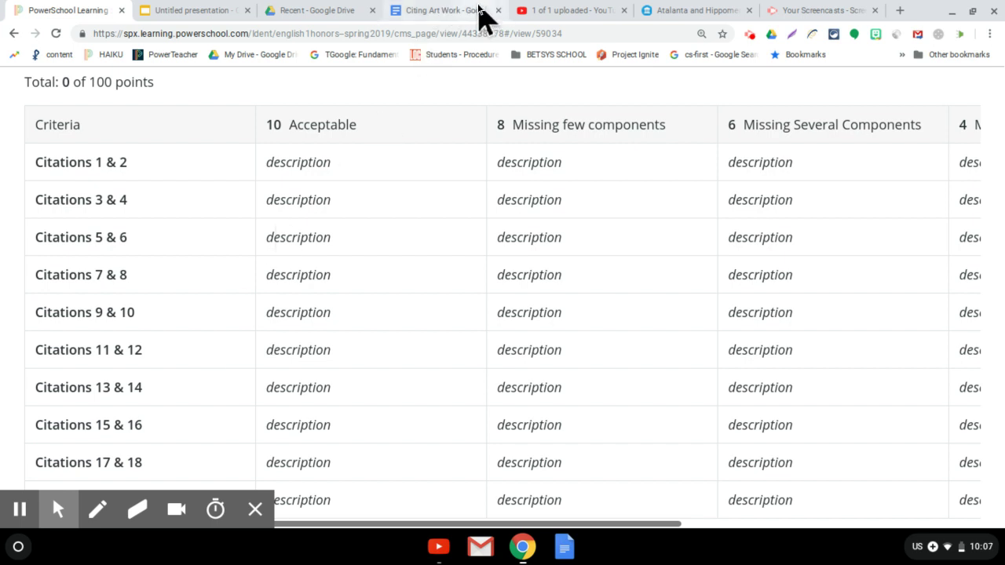
Turn the Atalanta and Hippomenes example URL in Citing Art Work into a hyperlink
click(479, 12)
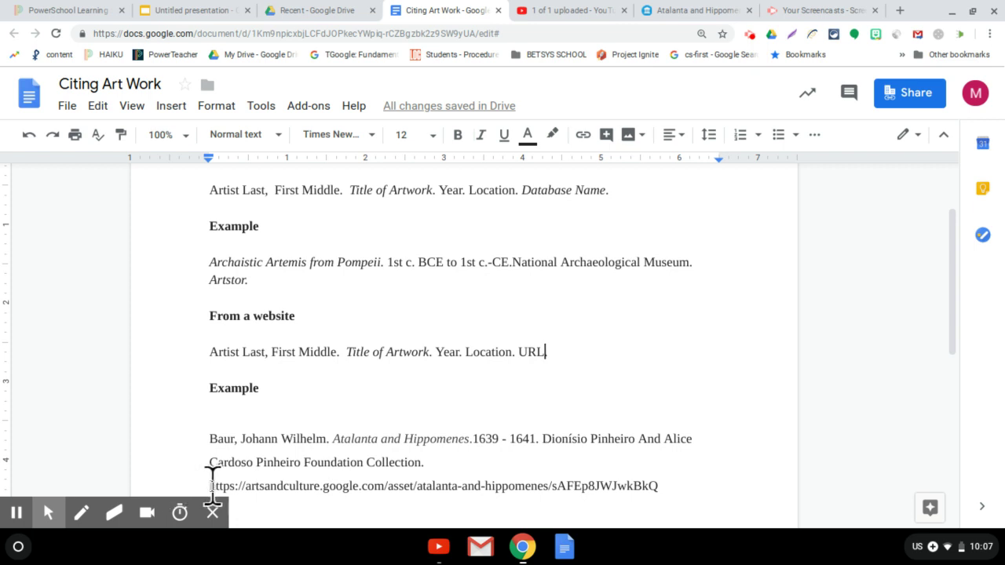
drag(208, 485, 668, 483)
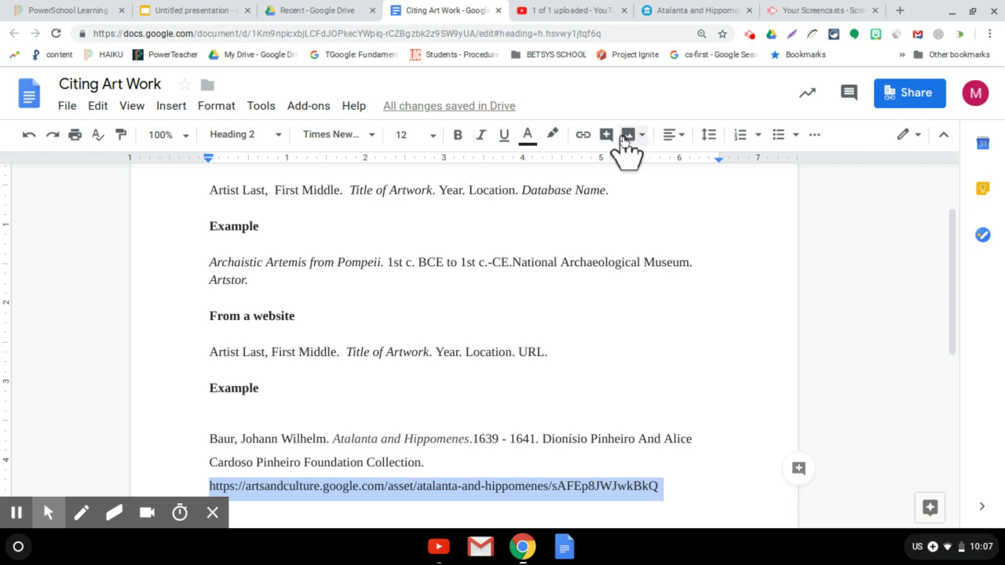
click(585, 135)
key(Return)
key(Return)
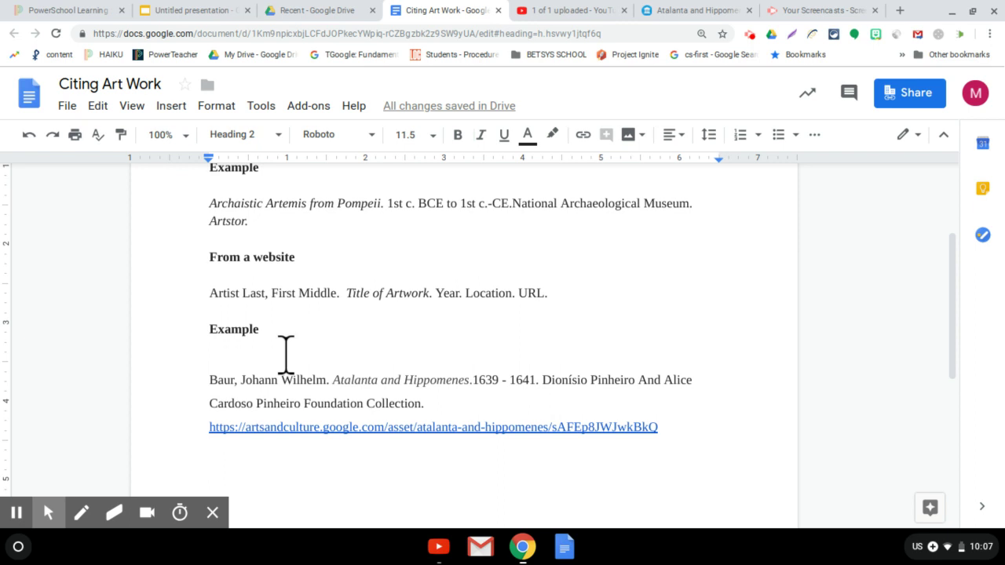
Leave the rubric and close the Assignment dialog to see the Hand in Presentation - Image Citation card
click(285, 355)
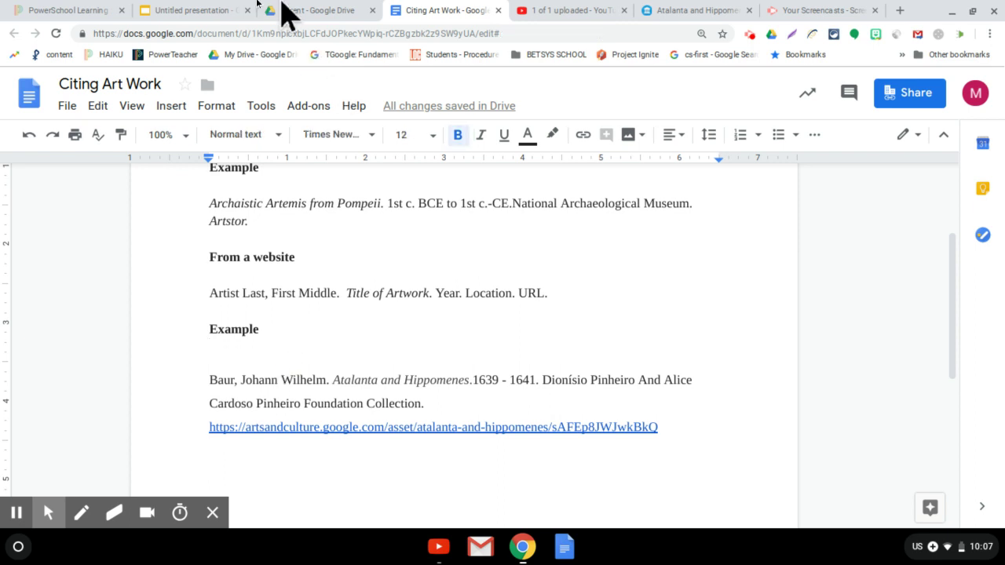
click(59, 9)
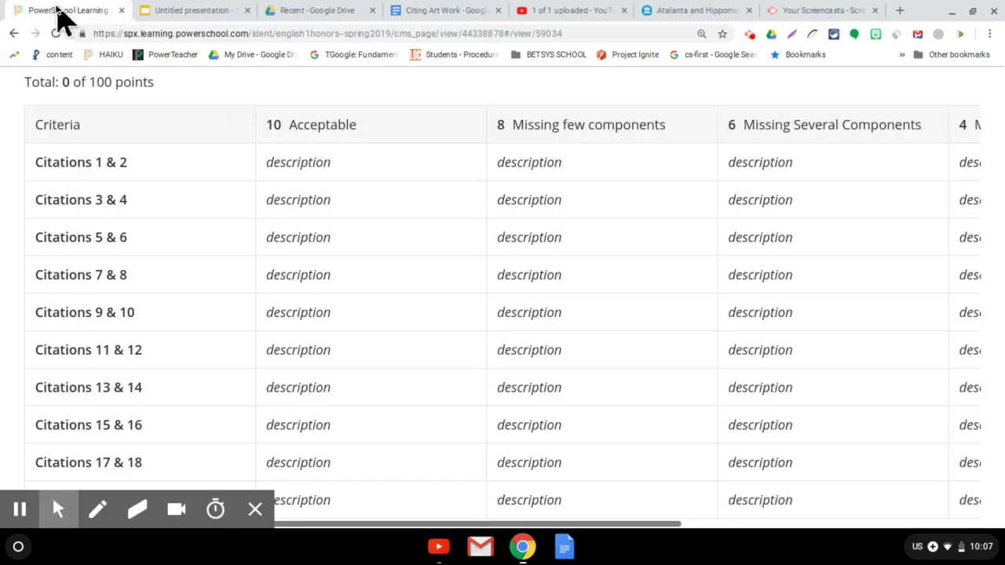
click(14, 34)
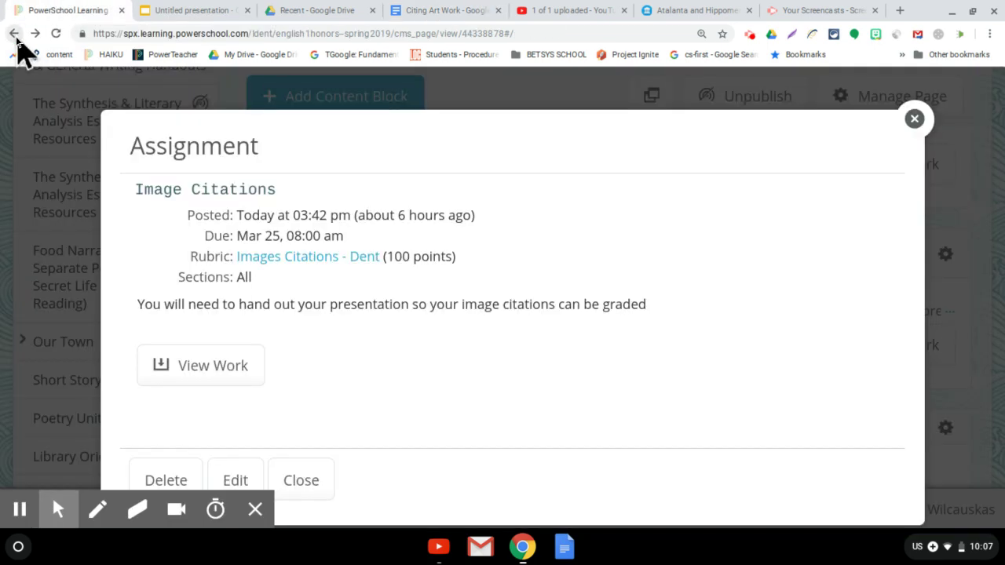
click(914, 120)
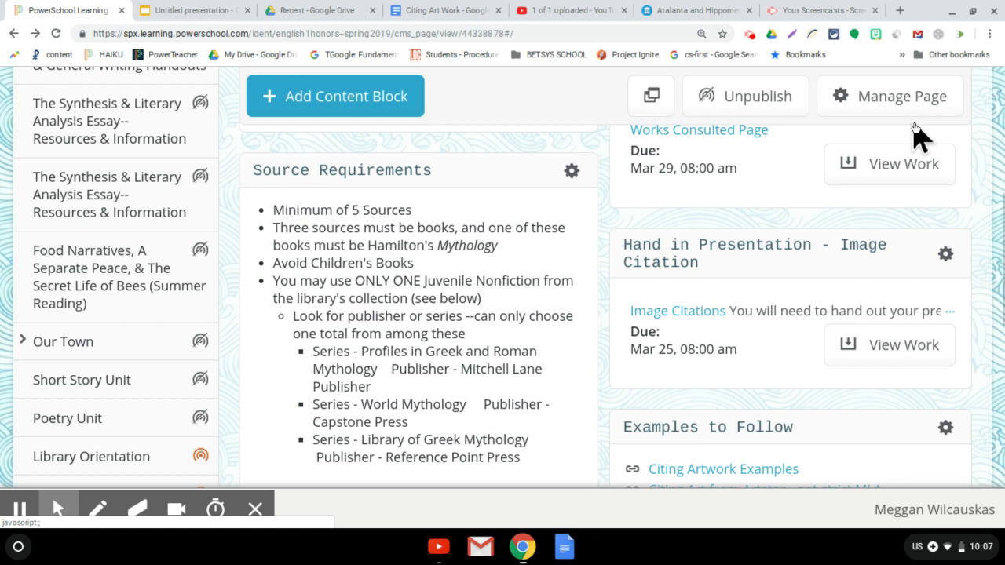
scroll(862, 298, down, 1)
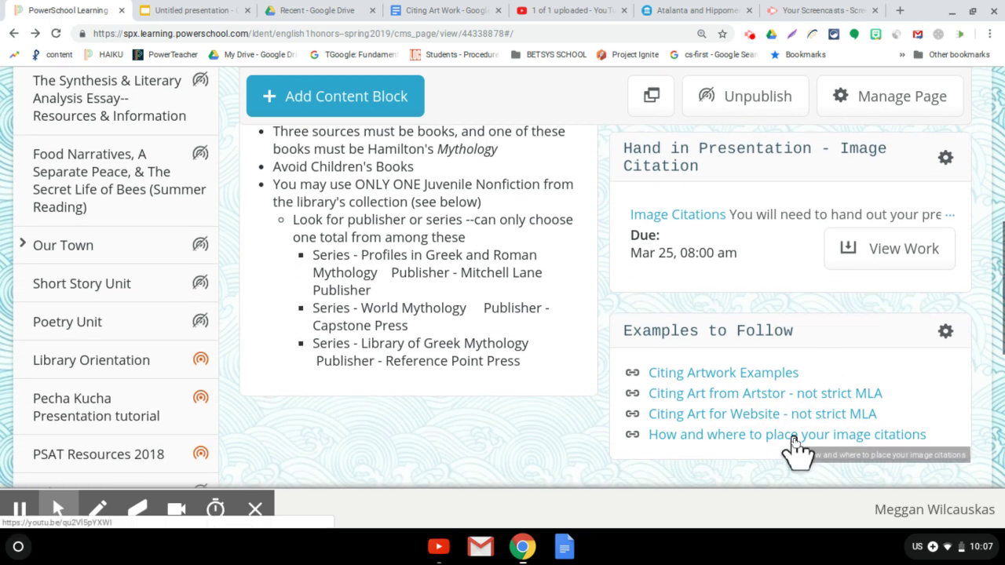
scroll(793, 444, up, 3)
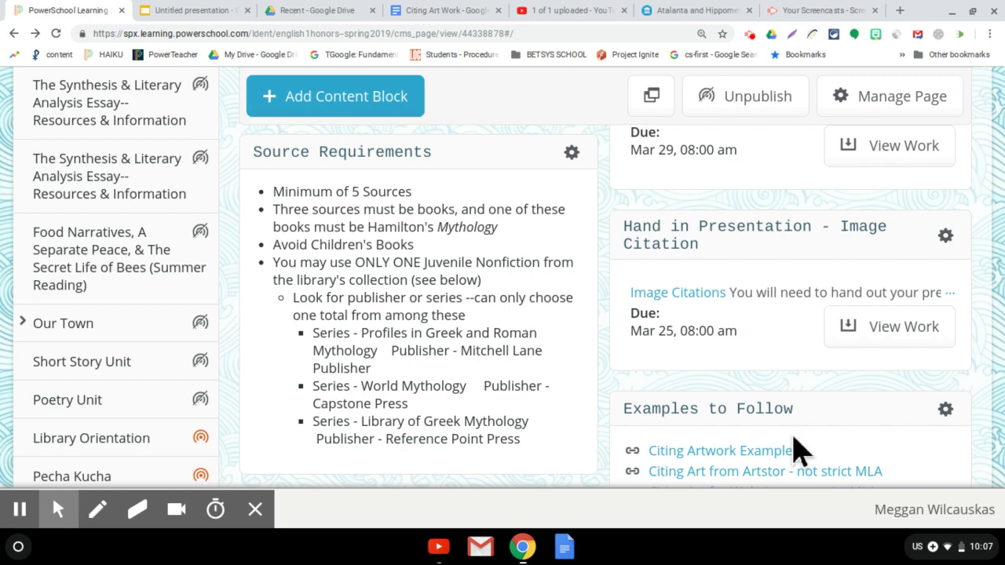
scroll(793, 451, up, 2)
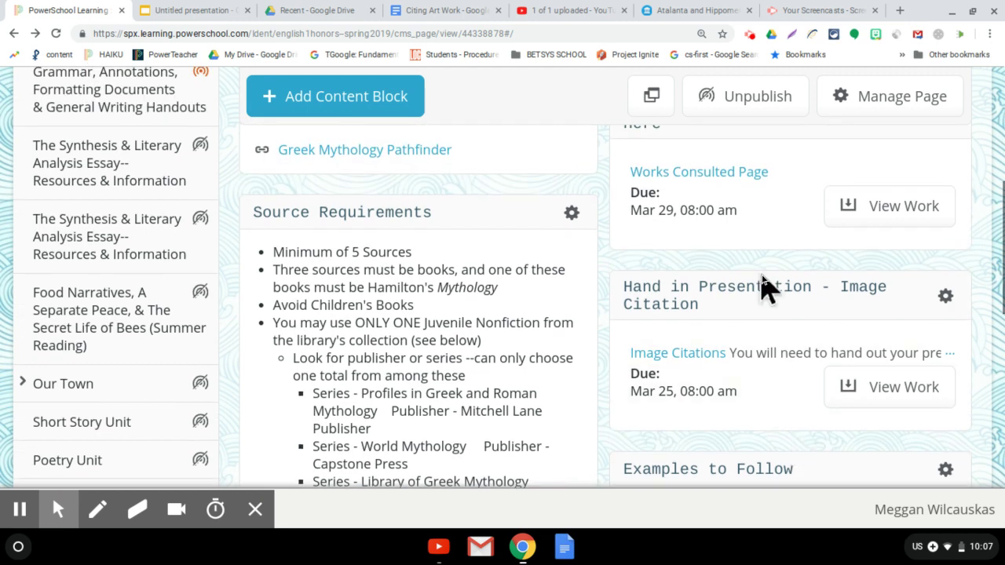
Open the Image Citations assignment, view its 100-point rubric, then return to the assignment details
click(693, 358)
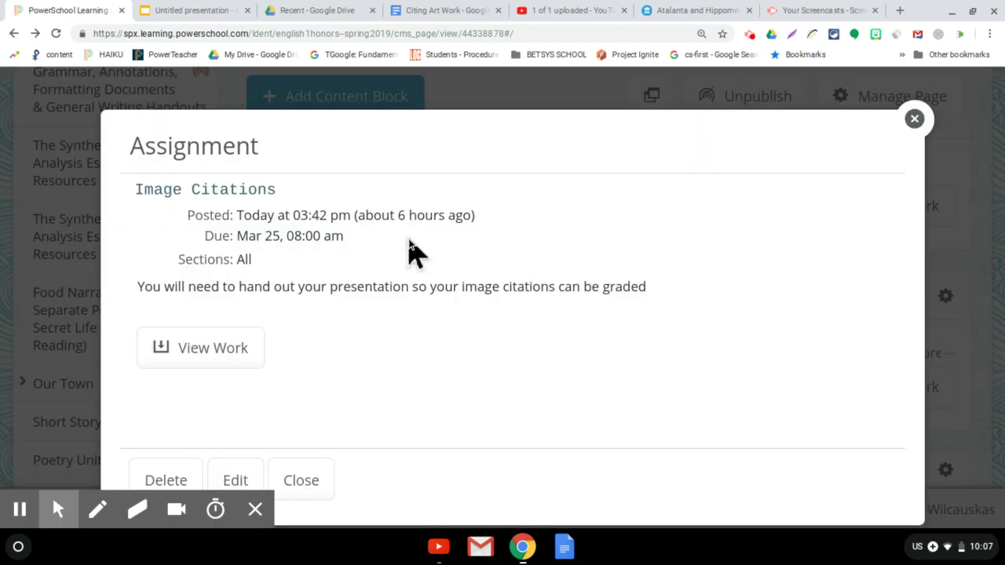
click(320, 259)
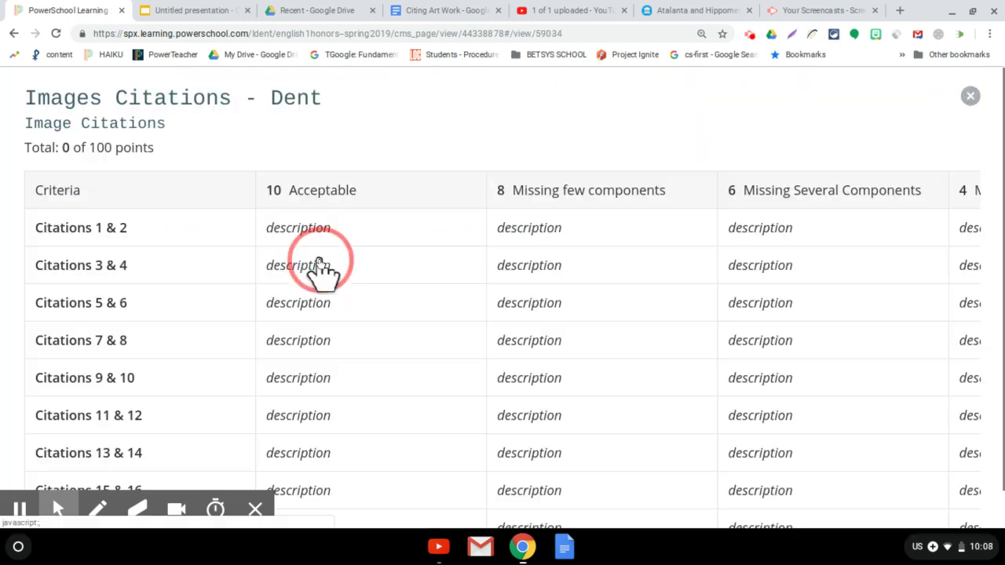
click(14, 33)
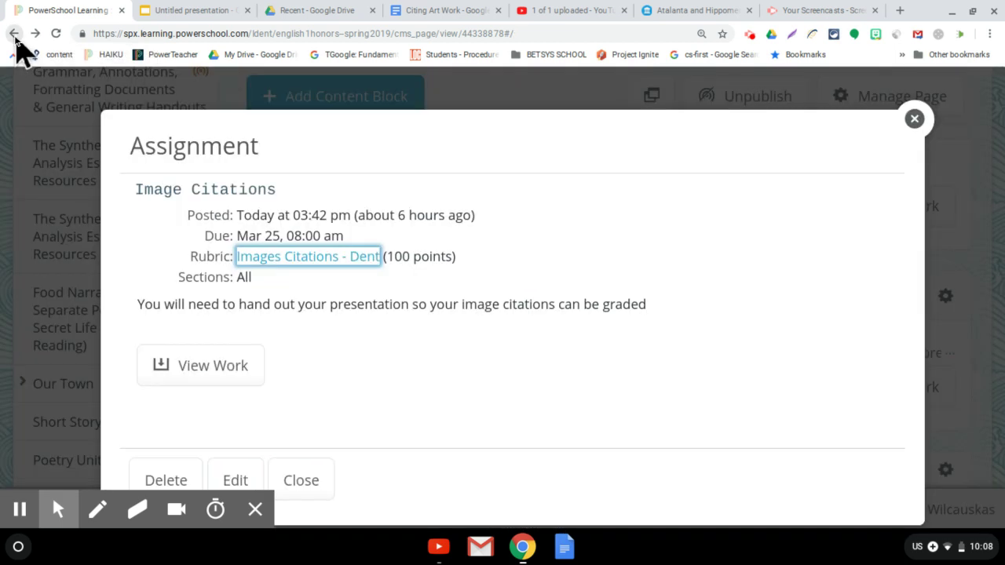